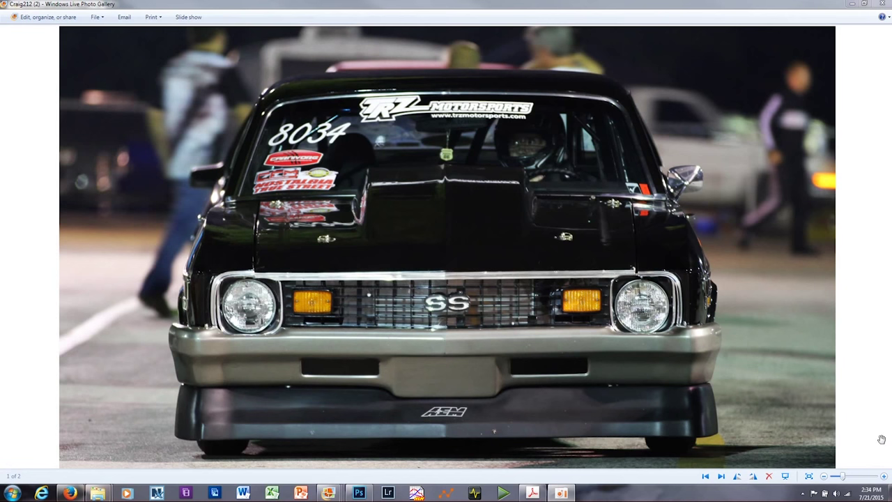
# Switch from the drag car photo to the aemelectronics.com home page in Firefox.
pyautogui.click(70, 493)
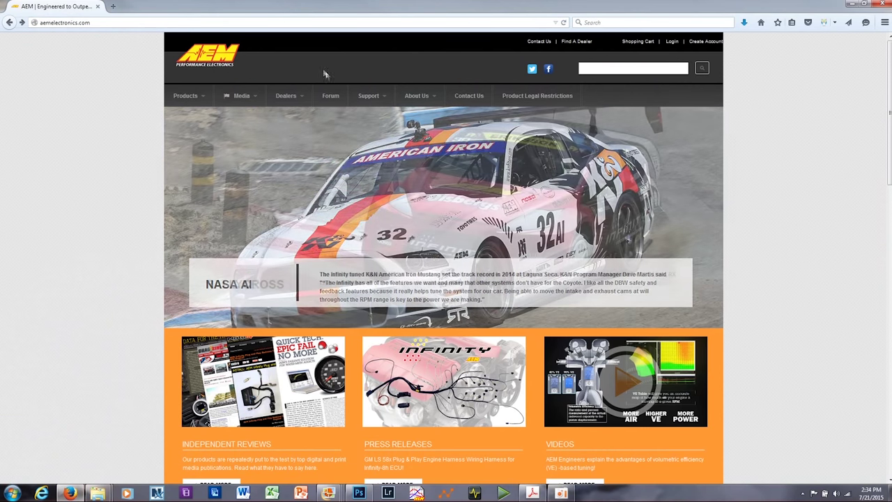
# Go to Support > Software Downloads and jump to the AEMData Logging and Analysis section.
pyautogui.moveTo(366, 94)
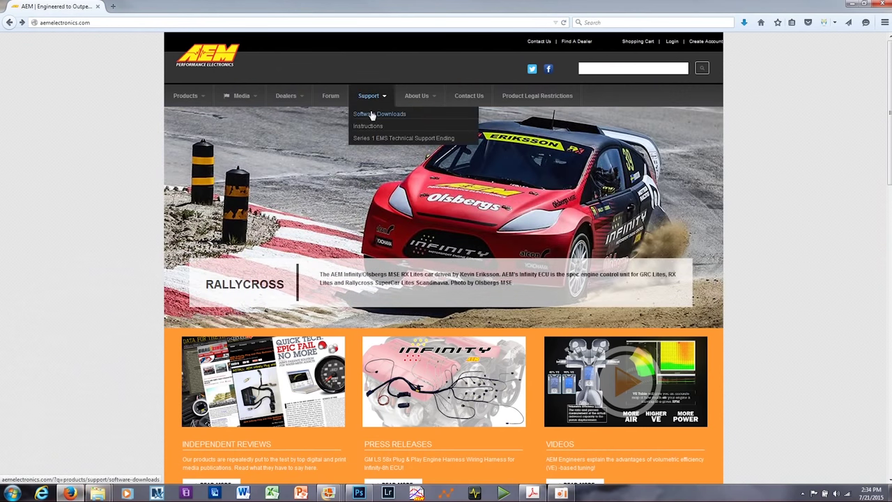
pyautogui.click(372, 114)
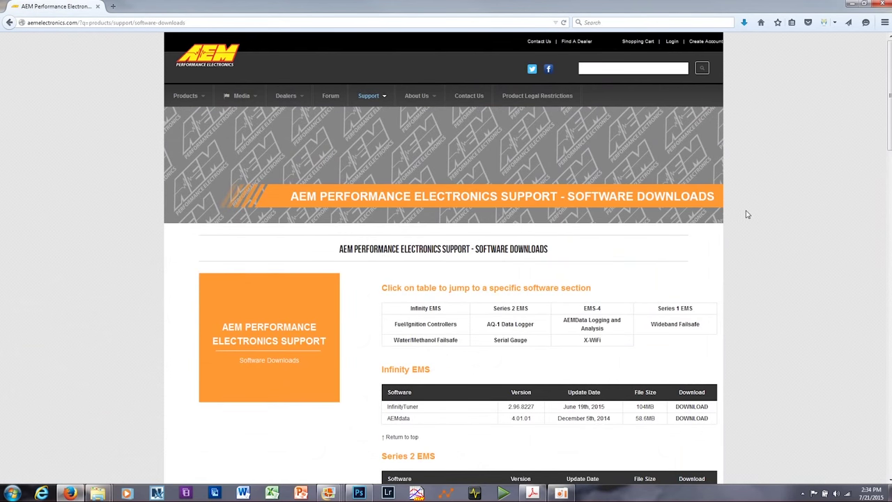
pyautogui.click(594, 328)
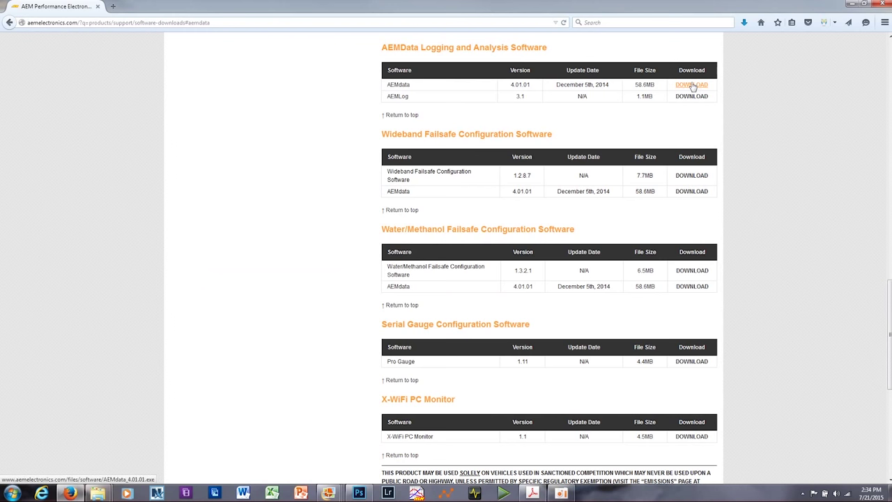
pyautogui.click(743, 23)
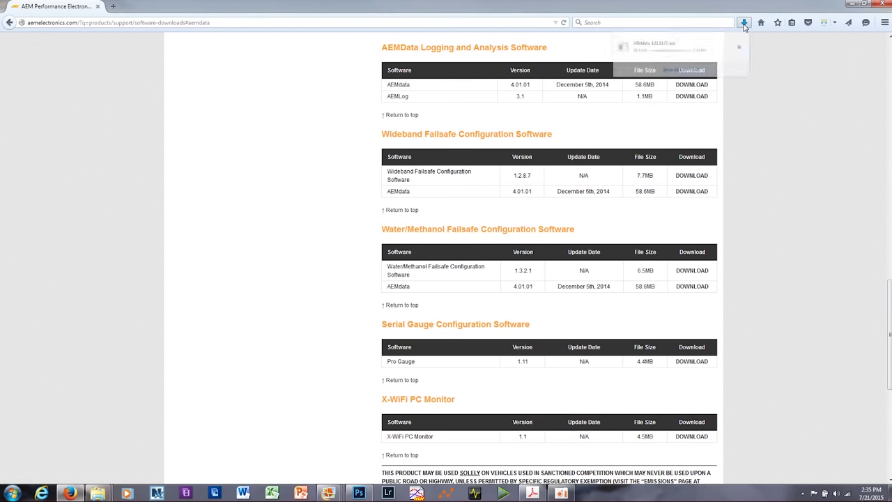
pyautogui.click(638, 55)
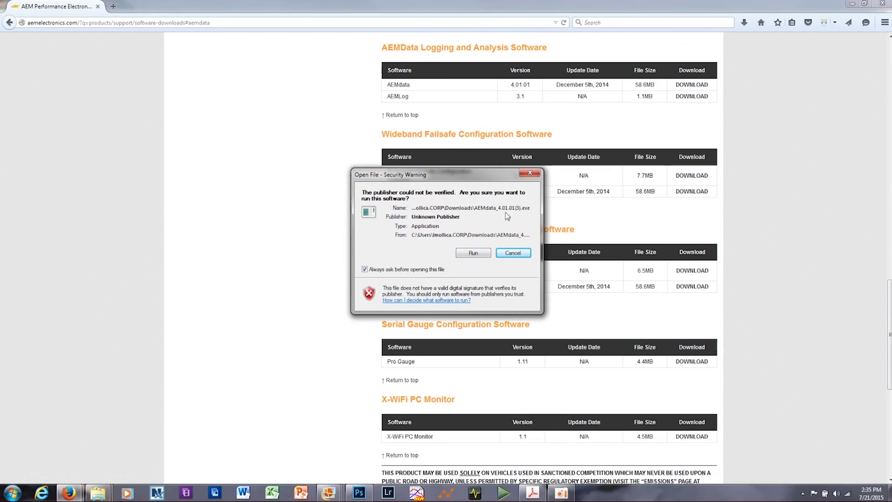
pyautogui.click(530, 173)
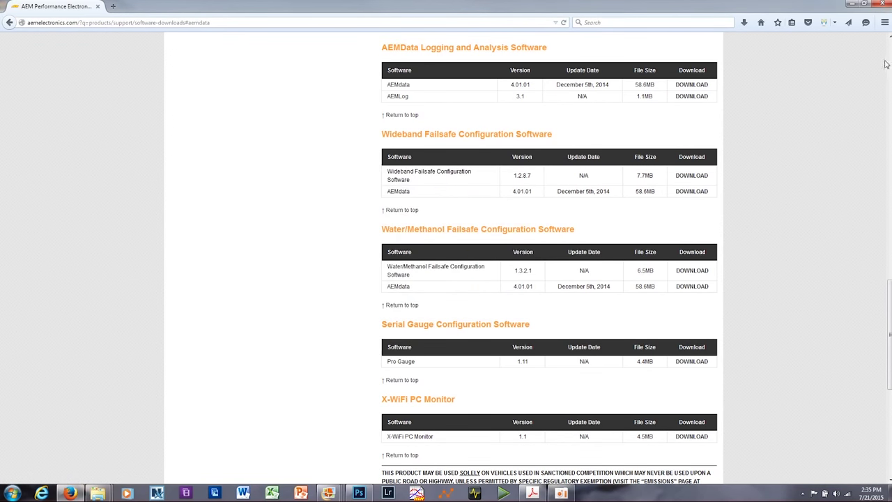
# Minimize Firefox and Windows Live Photo Gallery, then launch AEMdata 4.1.1 from the taskbar.
pyautogui.click(850, 4)
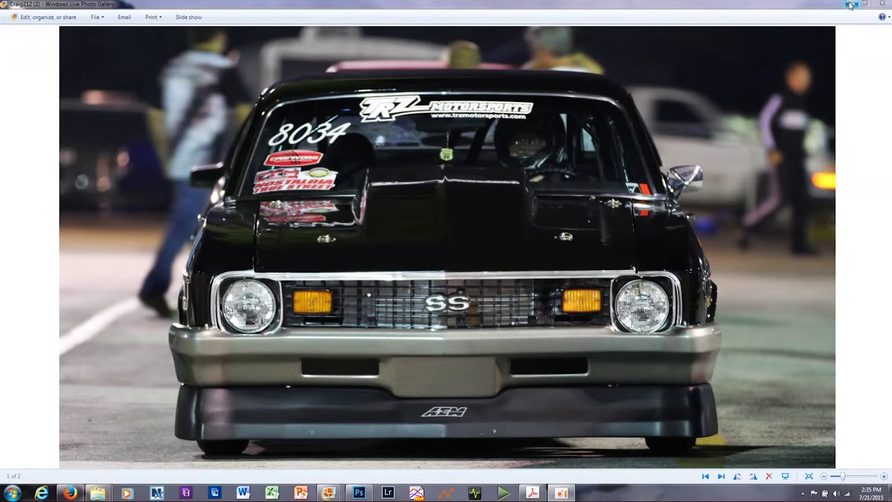
pyautogui.click(850, 4)
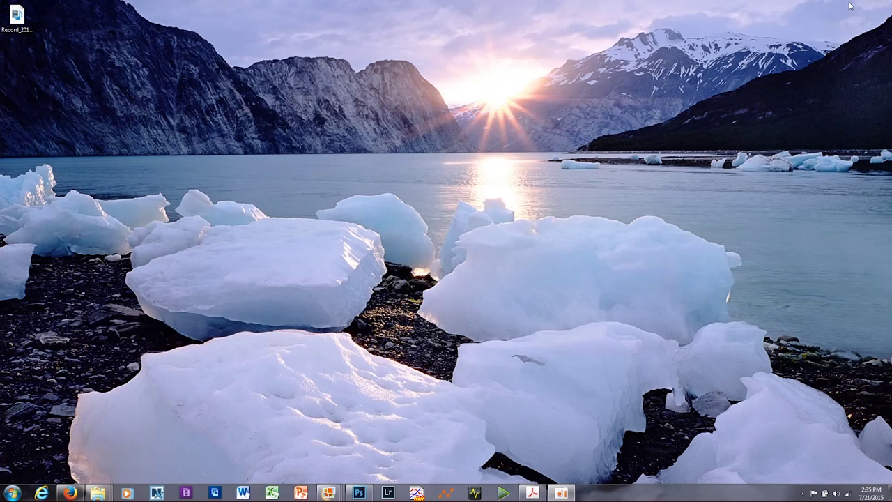
pyautogui.click(475, 492)
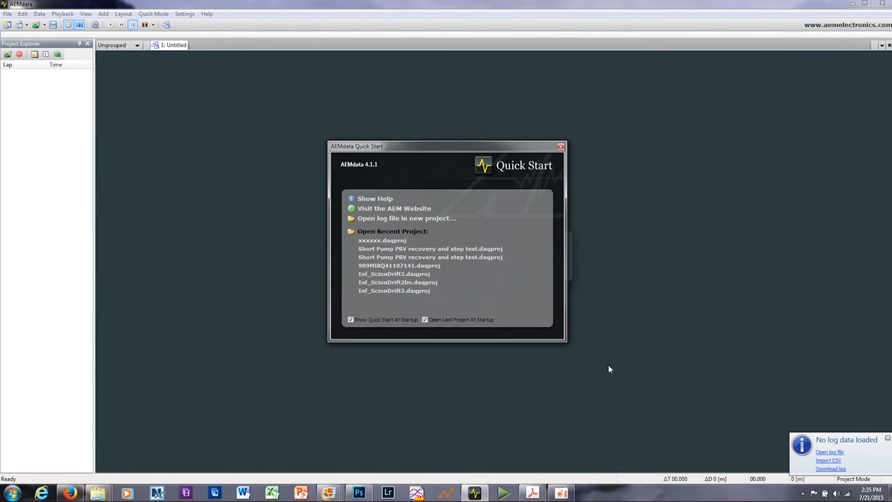
# Close Quick Start and load DragRaceTemplate from the Templates folder via File > Load Template.
pyautogui.click(561, 147)
pyautogui.click(7, 14)
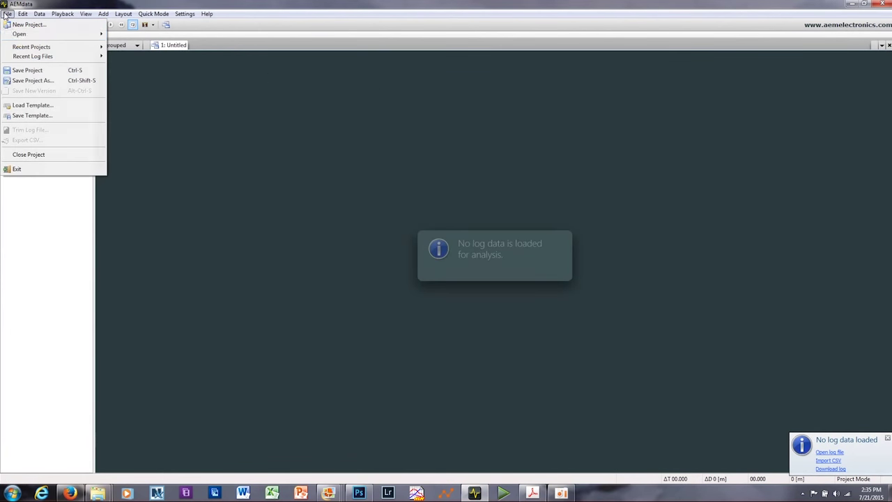
pyautogui.click(28, 106)
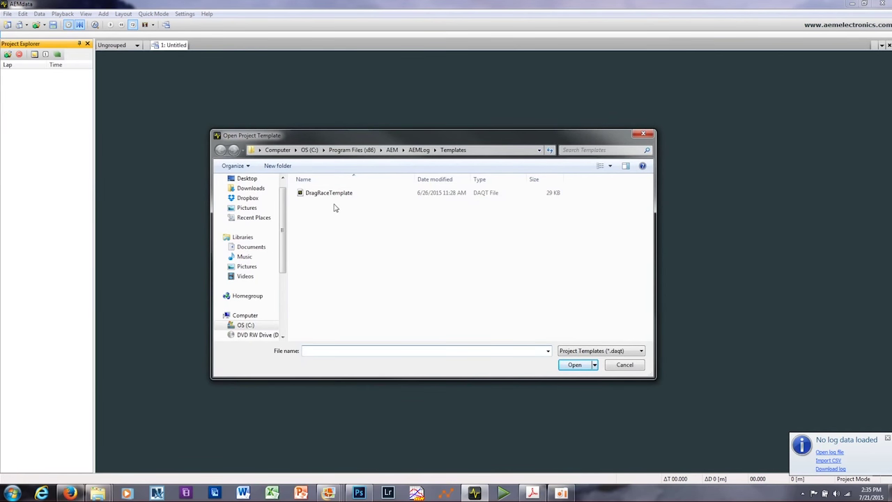
pyautogui.click(324, 195)
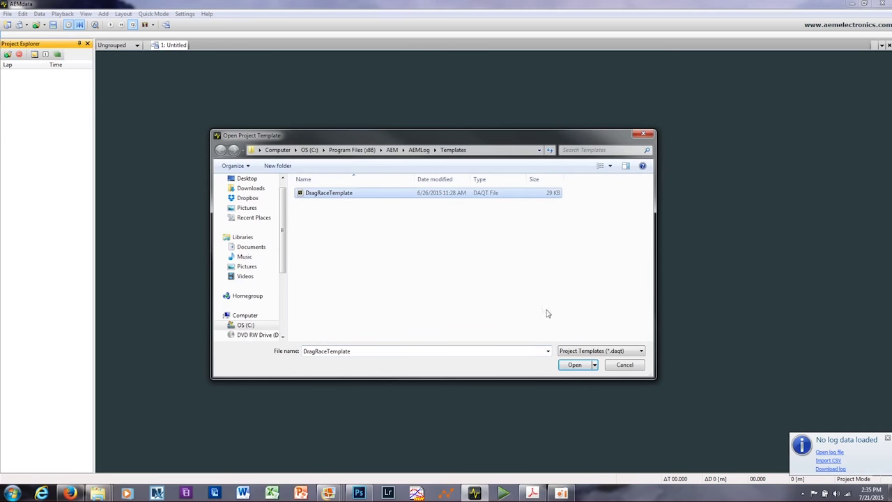
pyautogui.click(576, 366)
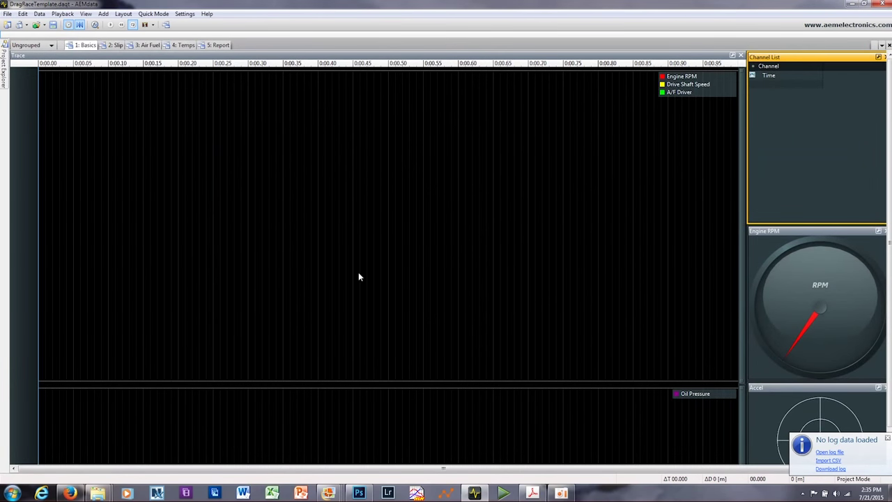
pyautogui.click(115, 45)
pyautogui.click(149, 47)
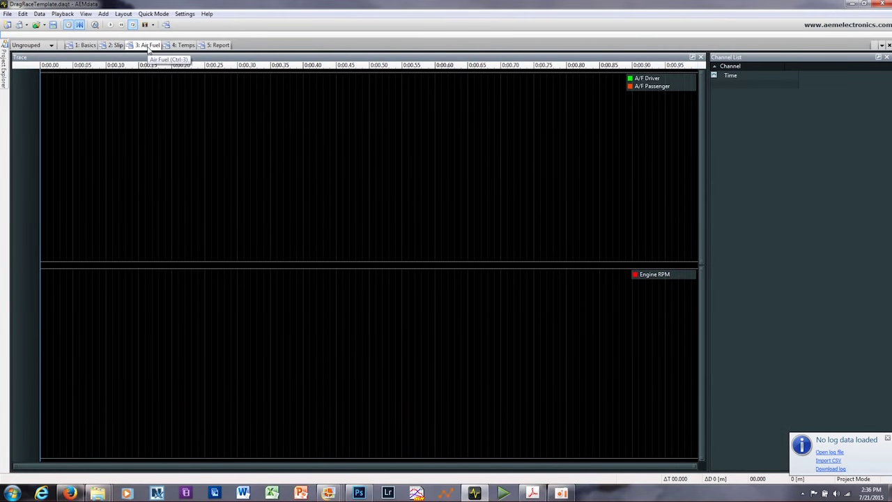
pyautogui.click(185, 47)
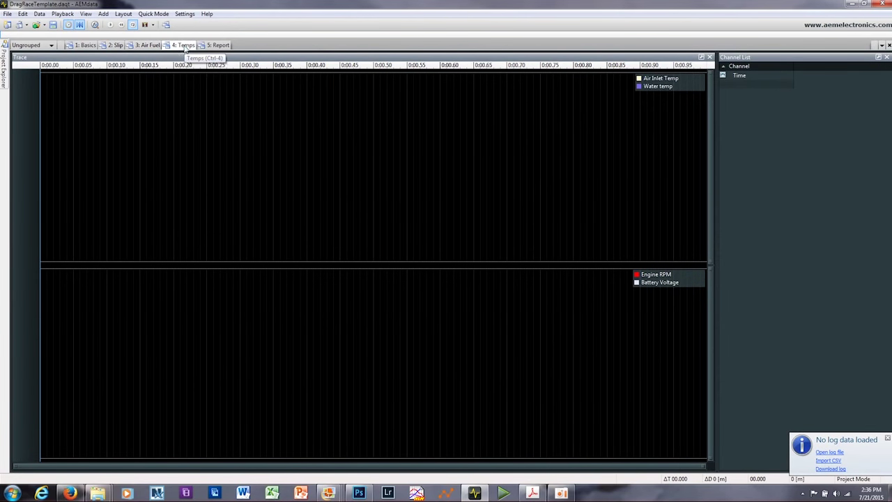
pyautogui.click(219, 46)
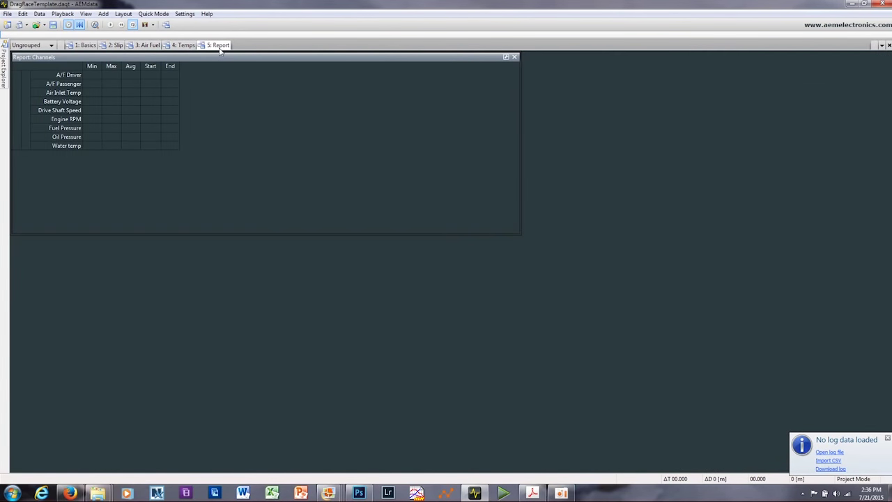
pyautogui.click(86, 45)
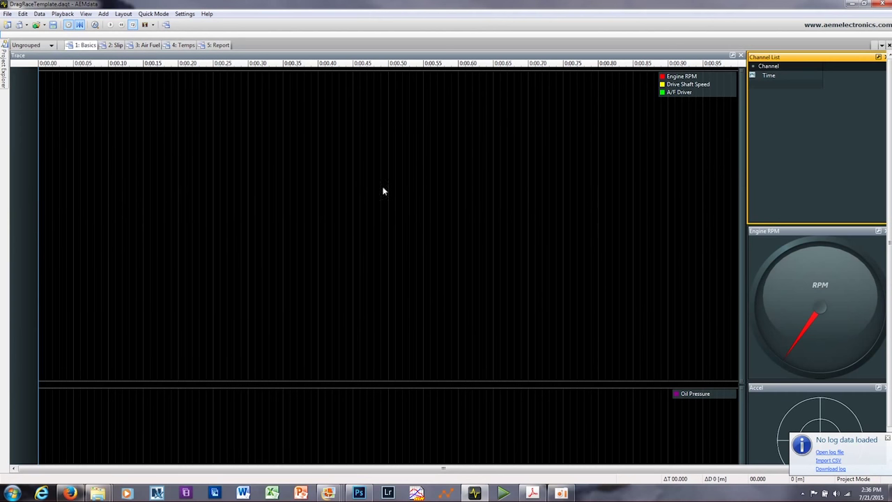
# Open the Drag Race Setup Demo Log file into the project.
pyautogui.click(829, 452)
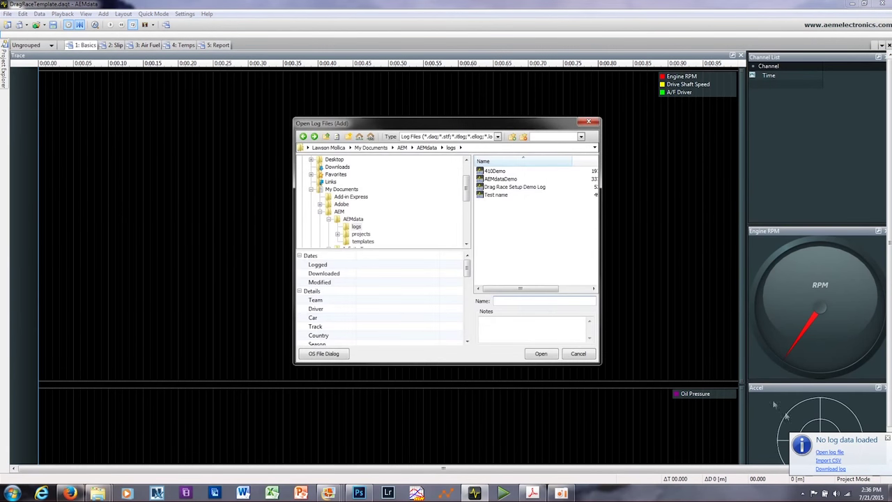
pyautogui.click(530, 186)
pyautogui.click(544, 353)
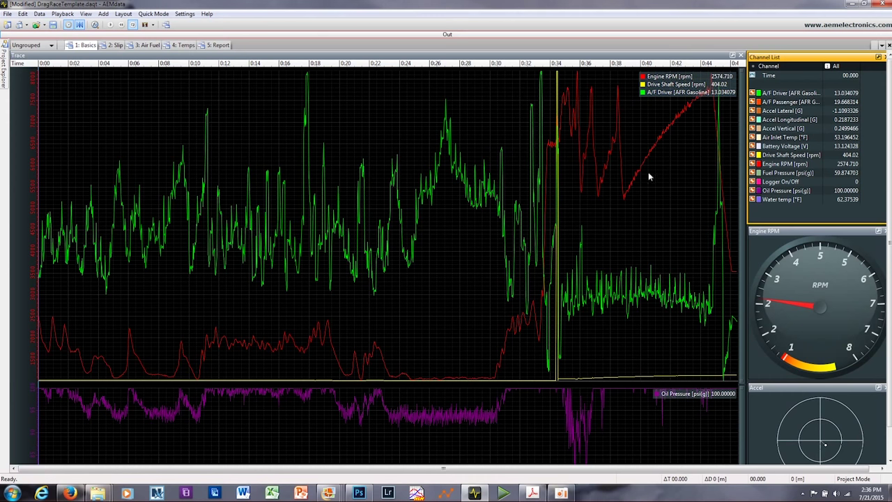
# Zoom the trace, then plot A/F Passenger on the main graph and Water temp in the Oil Pressure pane.
pyautogui.click(577, 209)
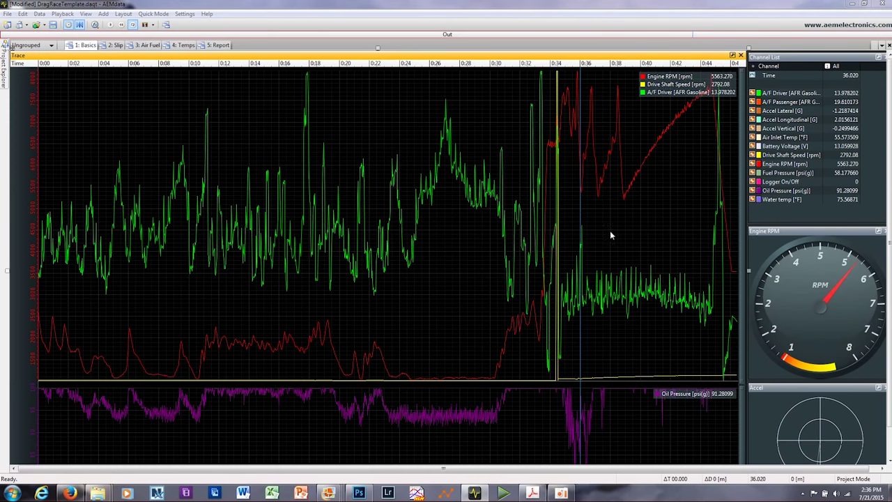
pyautogui.scroll(3, 596, 220)
pyautogui.scroll(1, 452, 236)
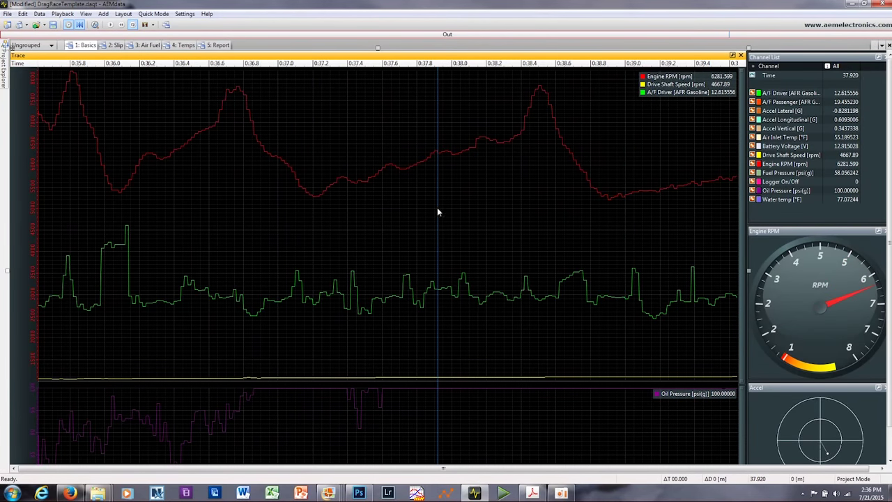
pyautogui.scroll(-3, 614, 205)
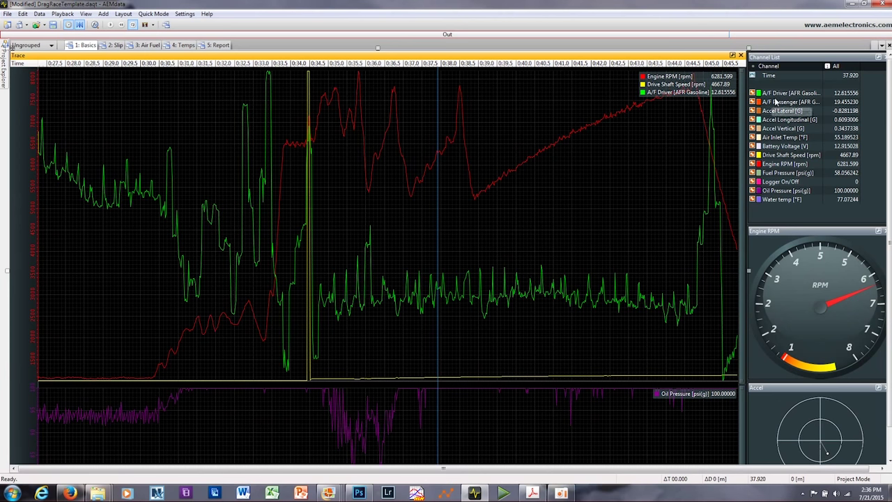
pyautogui.moveTo(775, 102); pyautogui.dragTo(669, 126)
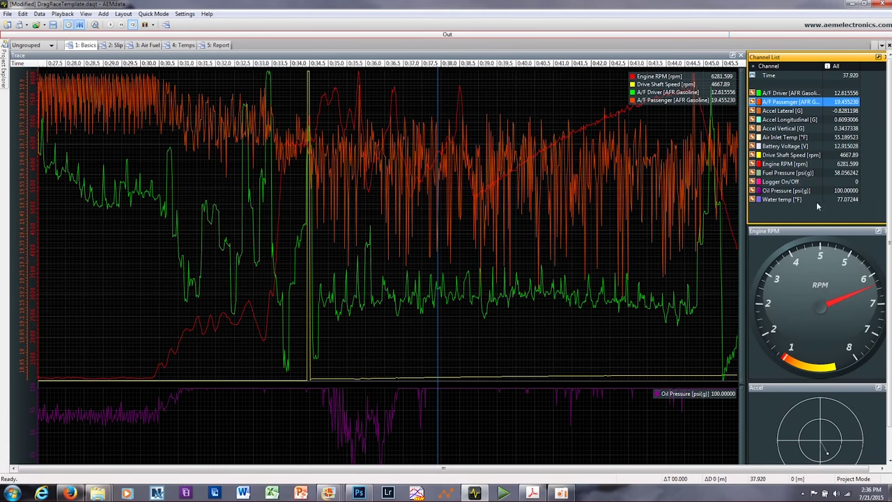
pyautogui.click(761, 202)
pyautogui.moveTo(759, 207); pyautogui.dragTo(651, 431)
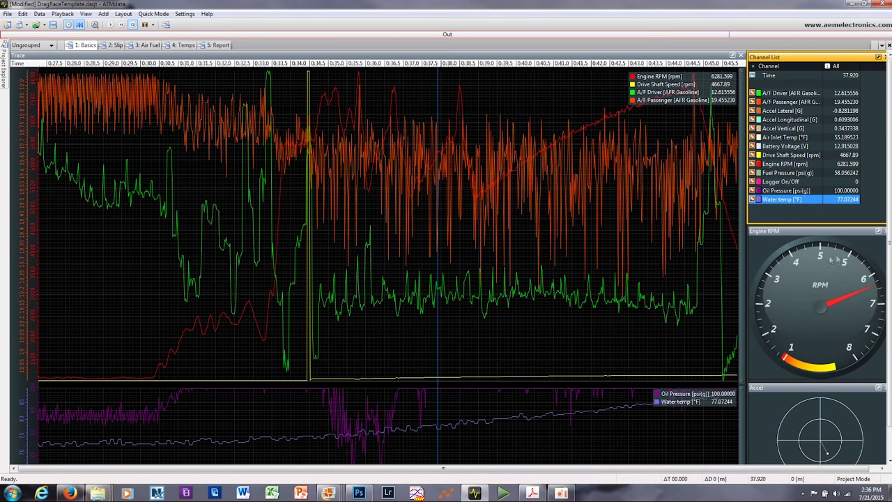
pyautogui.rightClick(811, 297)
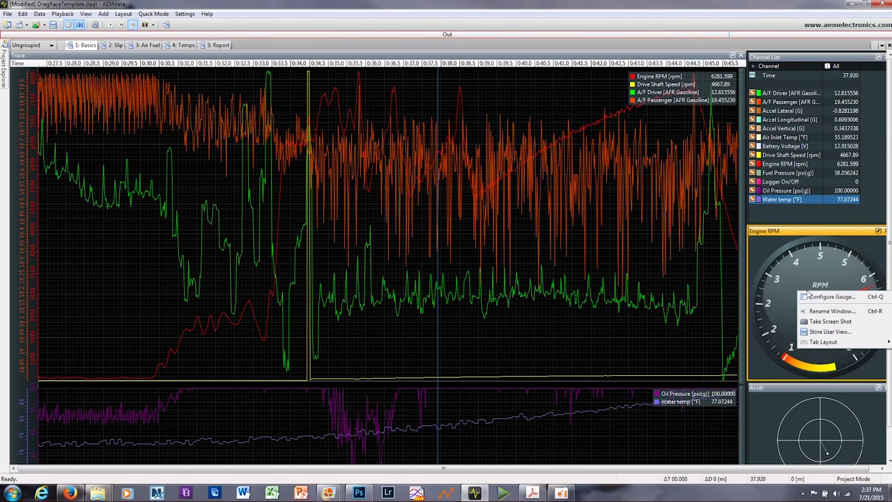
pyautogui.click(830, 300)
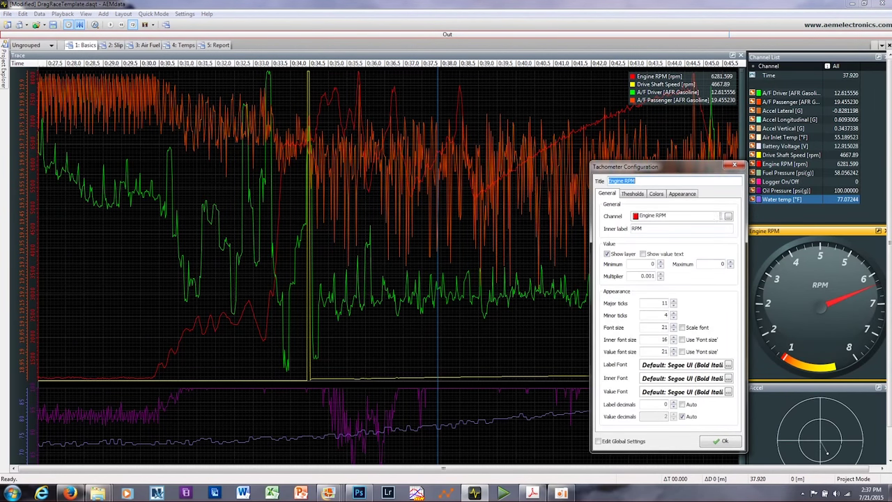
pyautogui.click(728, 216)
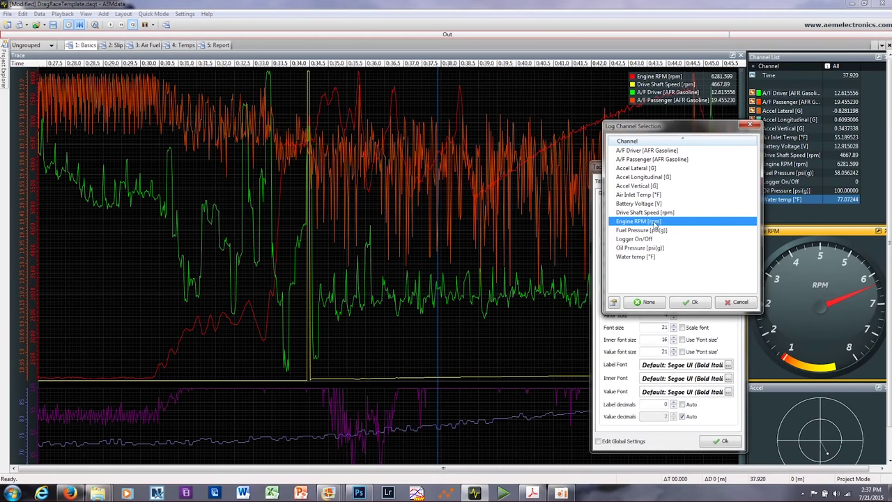
pyautogui.click(689, 304)
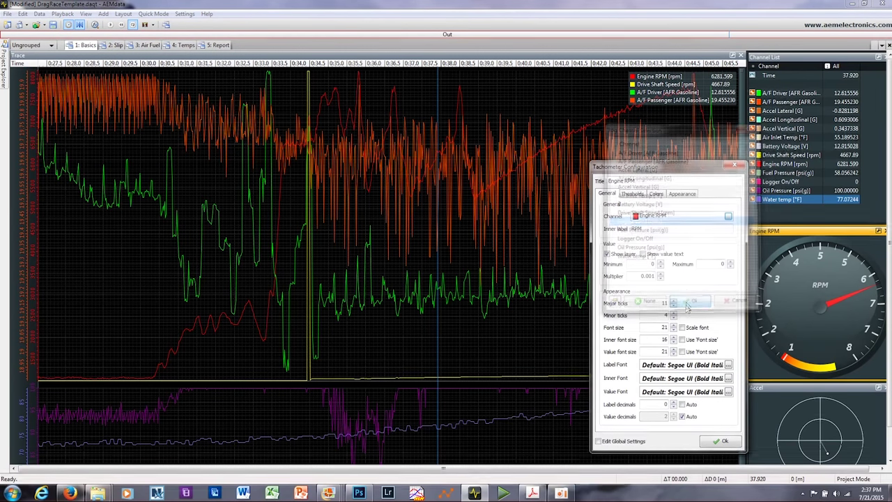
pyautogui.click(634, 194)
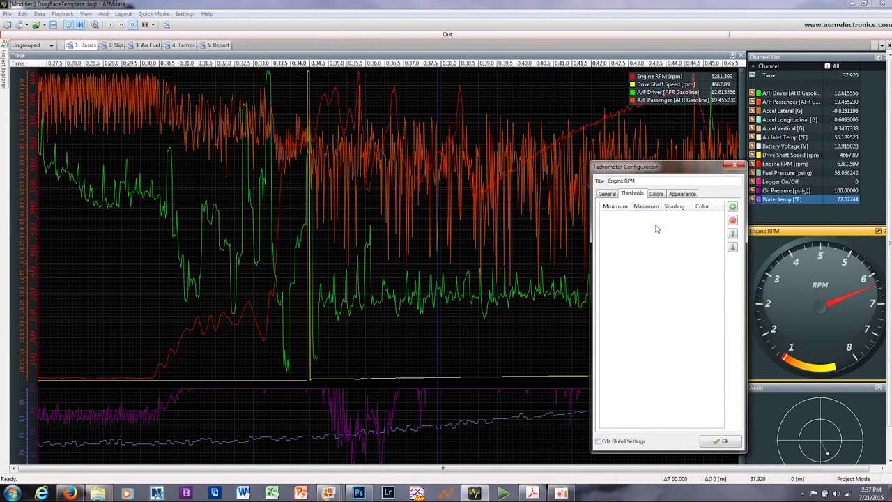
pyautogui.click(656, 193)
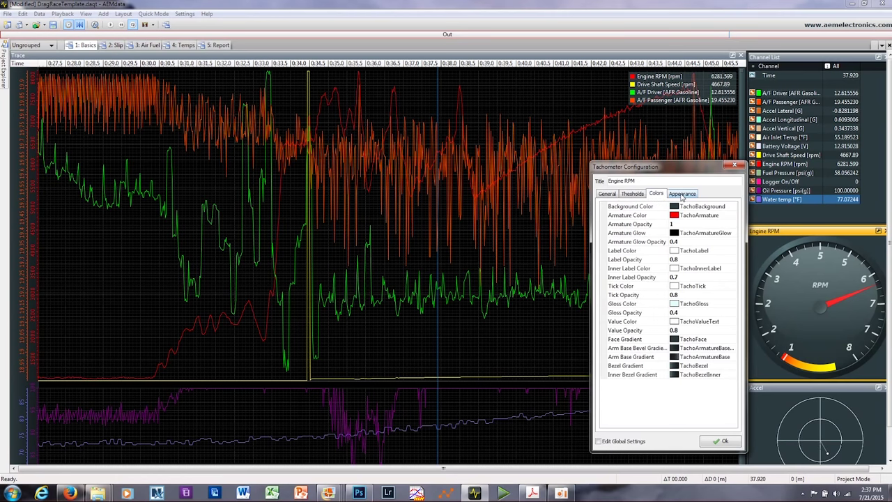
pyautogui.click(724, 443)
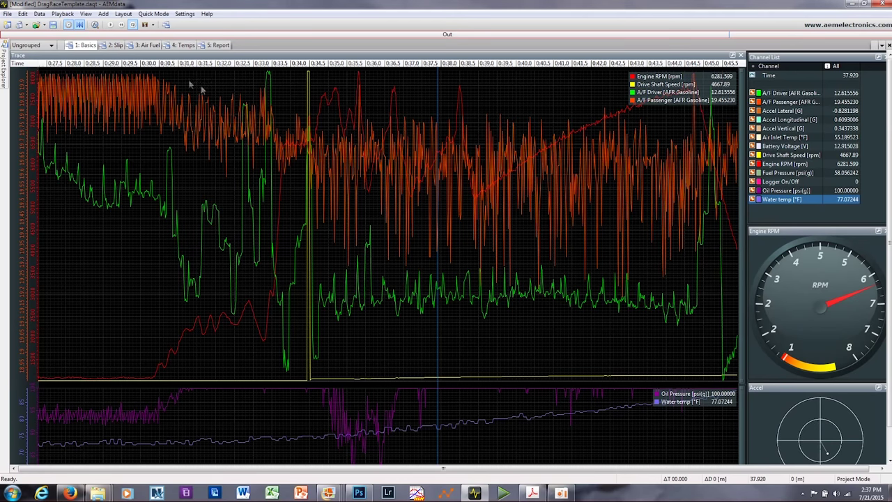
# Check the Slip page readings around 38.9 s, then switch to the 3: Air Fuel page.
pyautogui.click(116, 46)
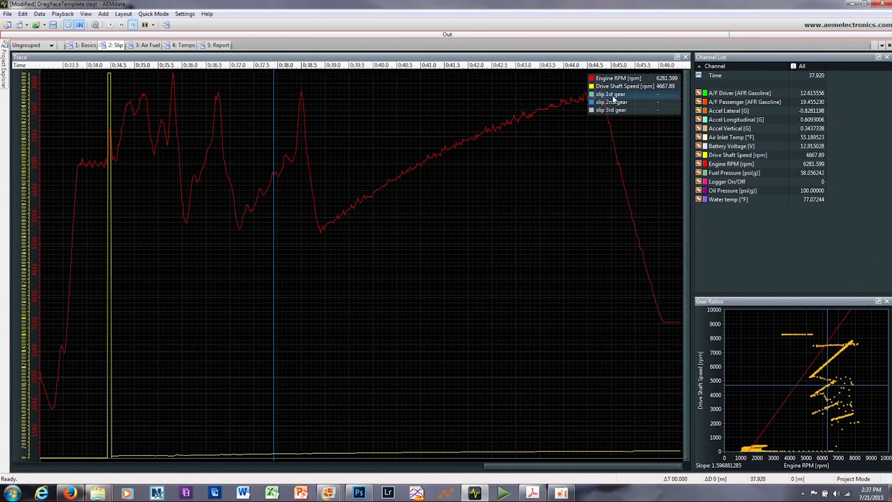
pyautogui.moveTo(338, 255)
pyautogui.mouseDown()
pyautogui.moveTo(198, 279)
pyautogui.moveTo(338, 267)
pyautogui.mouseUp()
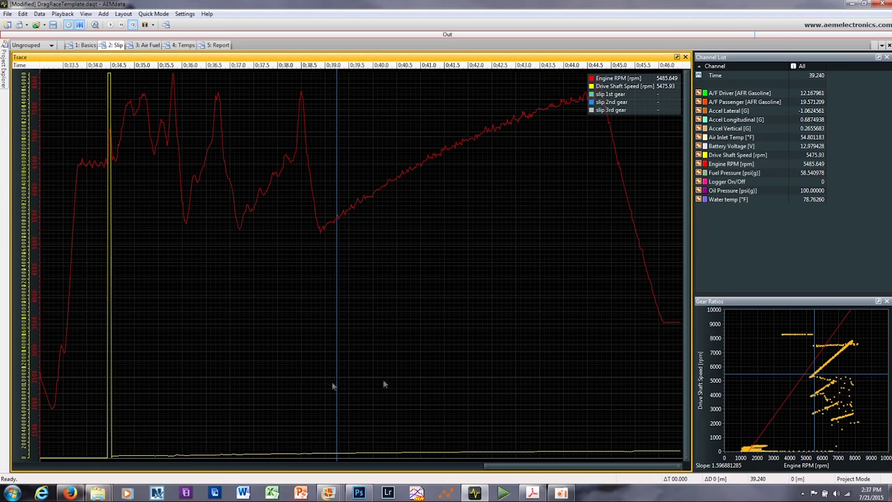
pyautogui.moveTo(194, 312)
pyautogui.mouseDown()
pyautogui.moveTo(280, 293)
pyautogui.moveTo(275, 285)
pyautogui.moveTo(166, 295)
pyautogui.mouseUp()
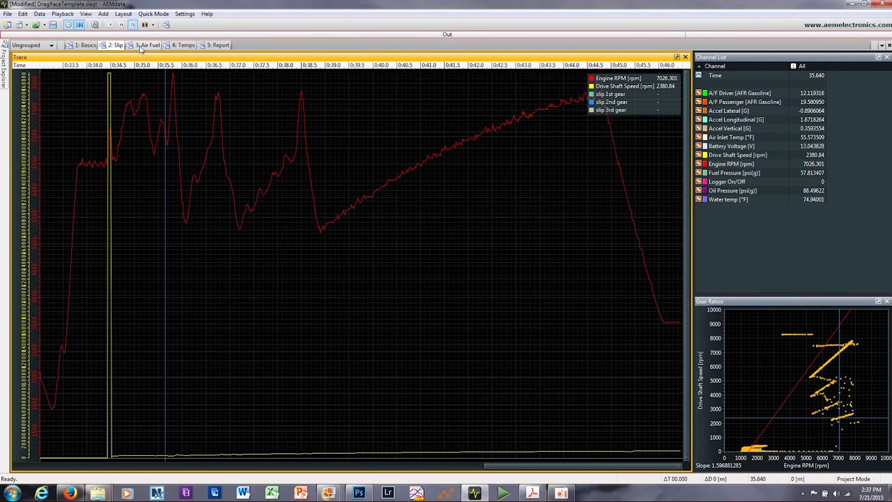
pyautogui.click(141, 46)
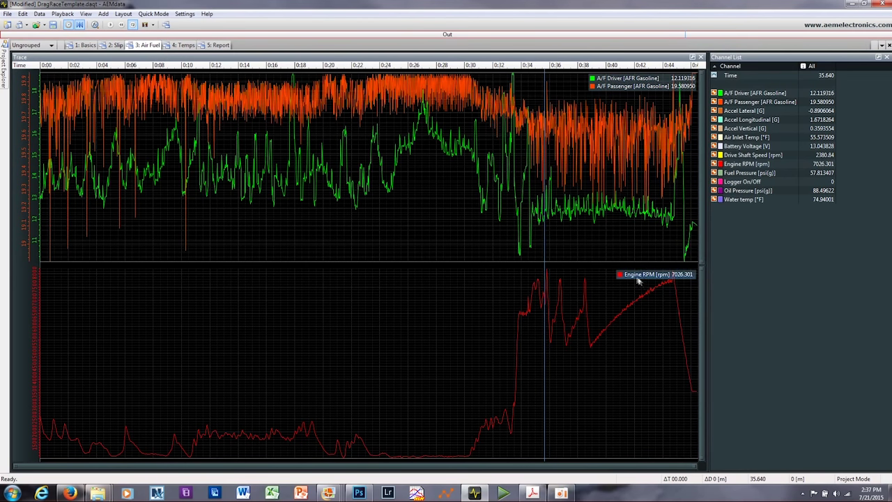
# Pass through the 4: Temps page to the 5: Report table of Min, Max, Avg, Start and End values.
pyautogui.click(182, 45)
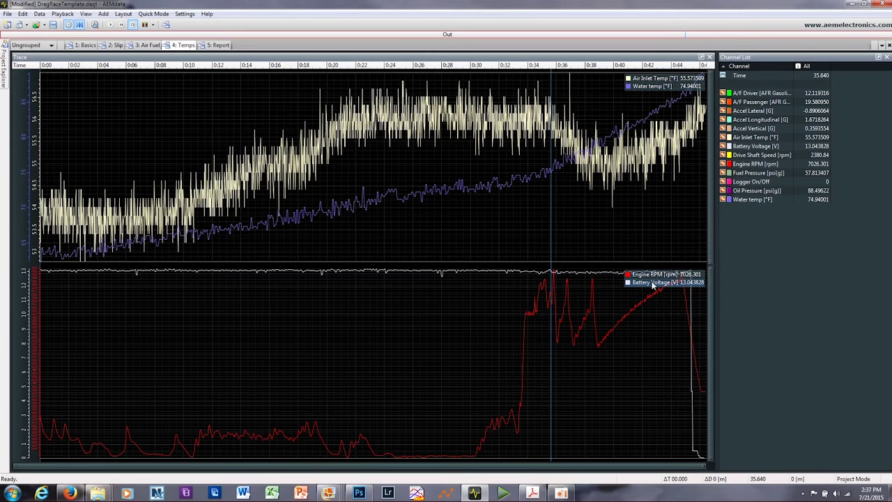
pyautogui.click(218, 45)
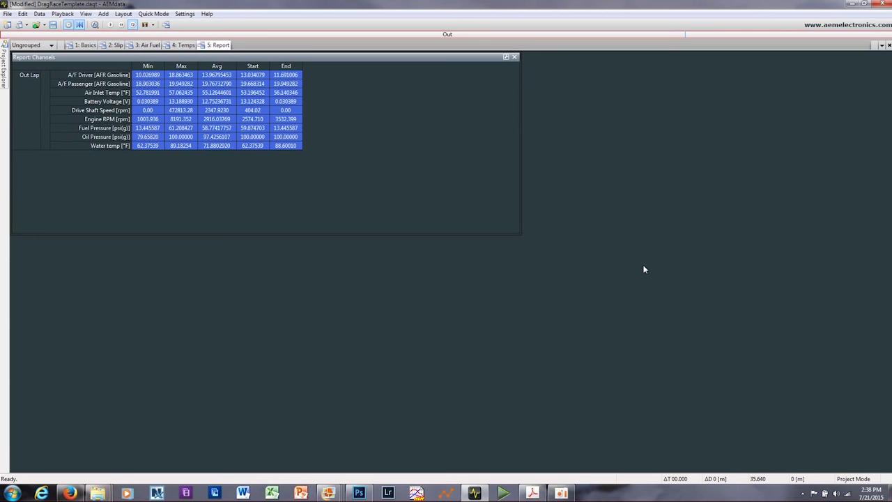
# Switch back to the 1: Basics page with its traces and Engine RPM gauge.
pyautogui.click(82, 45)
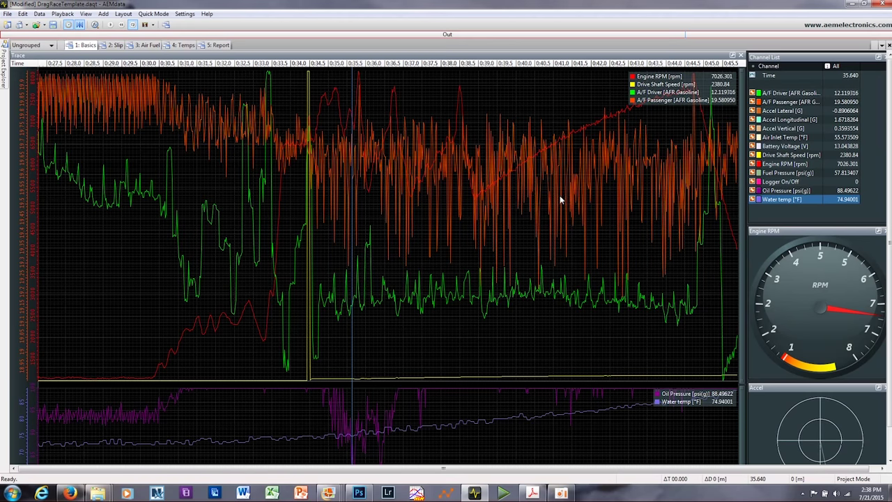
# Move the time cursor to 37.18 s, bringing the Engine RPM gauge to about 5,305 rpm.
pyautogui.moveTo(563, 200); pyautogui.dragTo(410, 226)
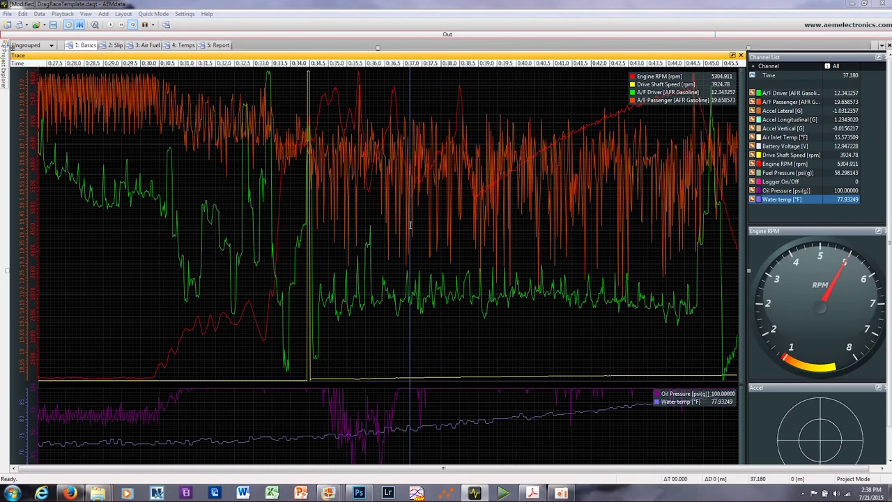